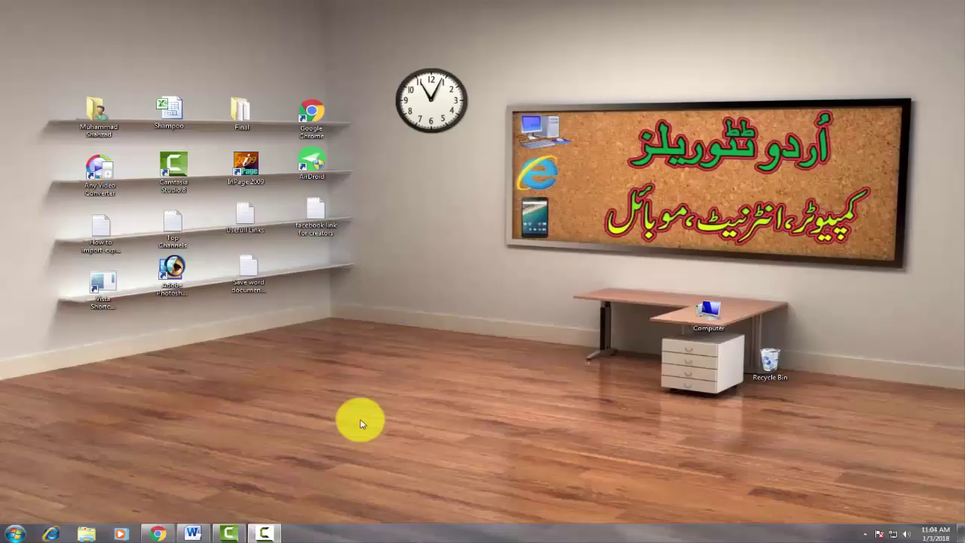
Bring the cv 2 BEST résumé in Word forward and show the Create PDF/XPS Document options.
{"action": "left_click", "coordinate": [193, 534]}
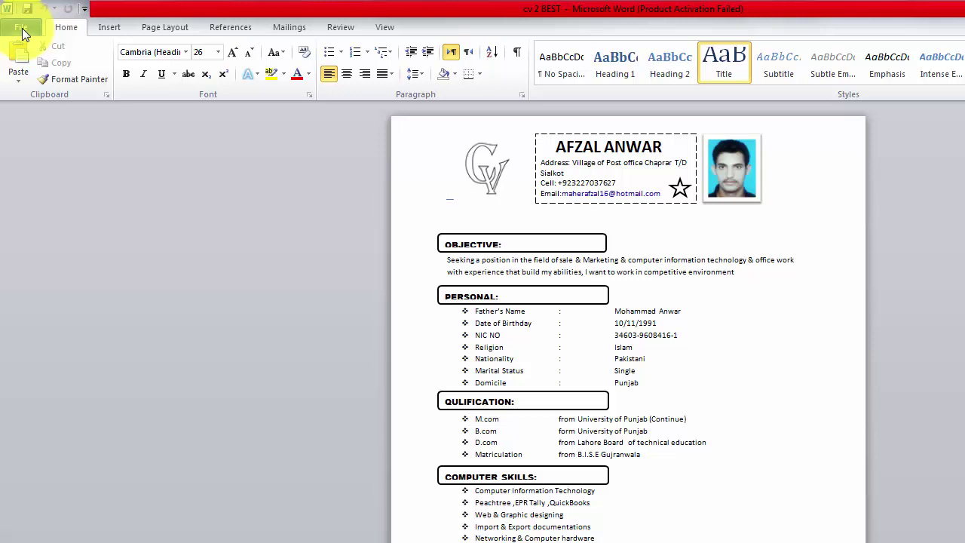
{"action": "left_click", "coordinate": [22, 28]}
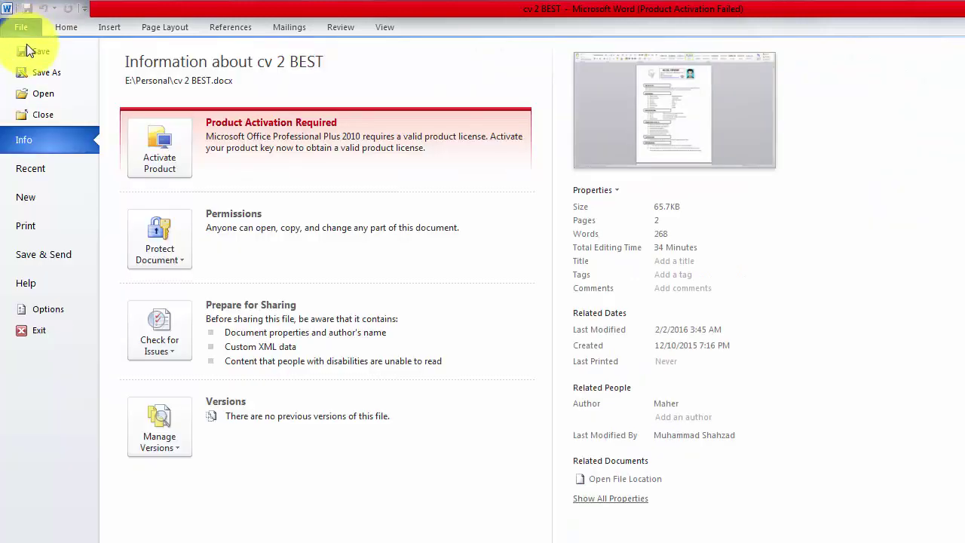
{"action": "left_click", "coordinate": [63, 264]}
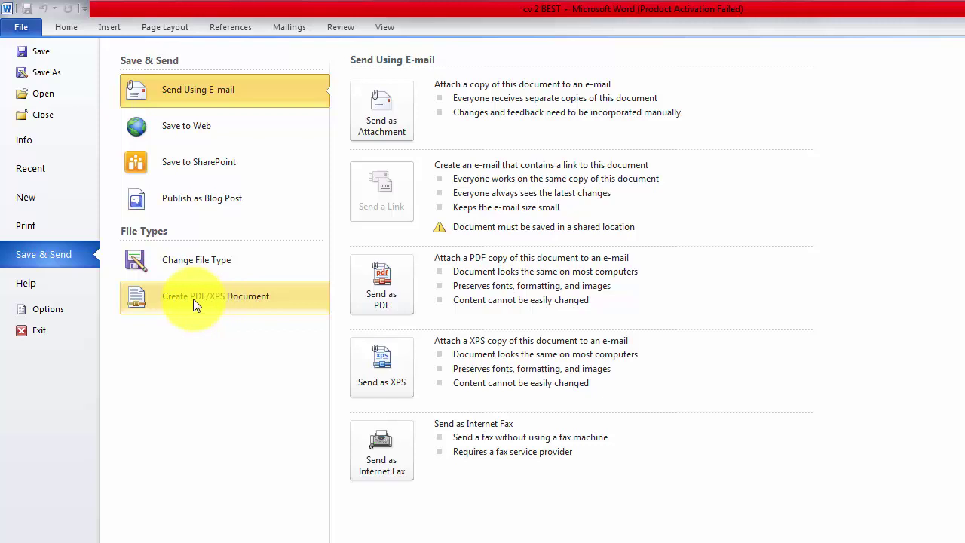
{"action": "left_click", "coordinate": [193, 299]}
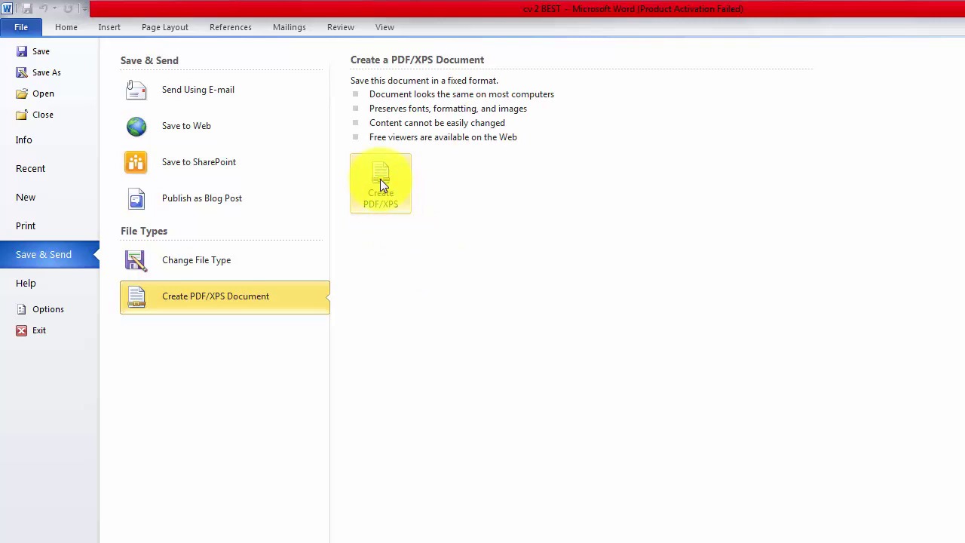
Publish the résumé as the PDF 'cv 2 BEST' to the Desktop.
{"action": "key", "text": "Escape"}
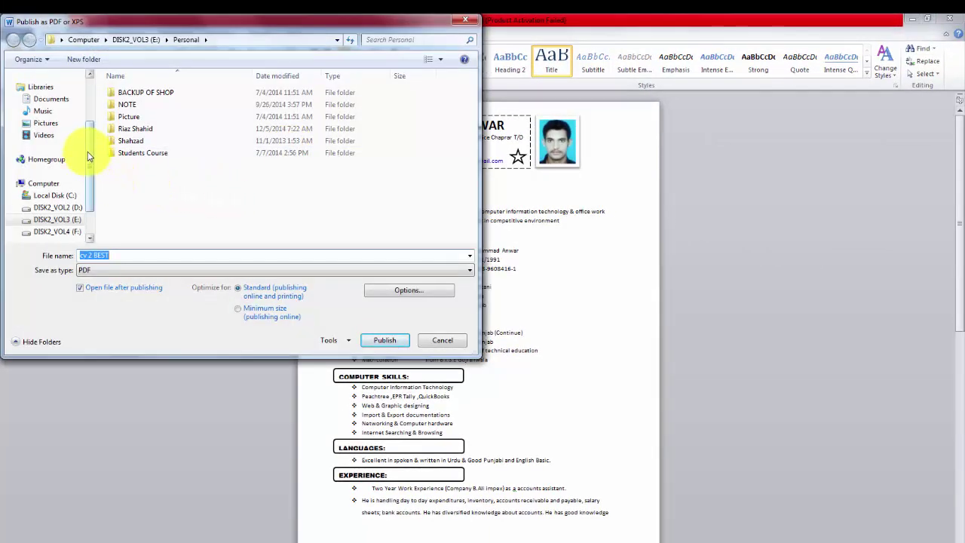
{"action": "left_click_drag", "start_coordinate": [86, 144], "coordinate": [86, 86]}
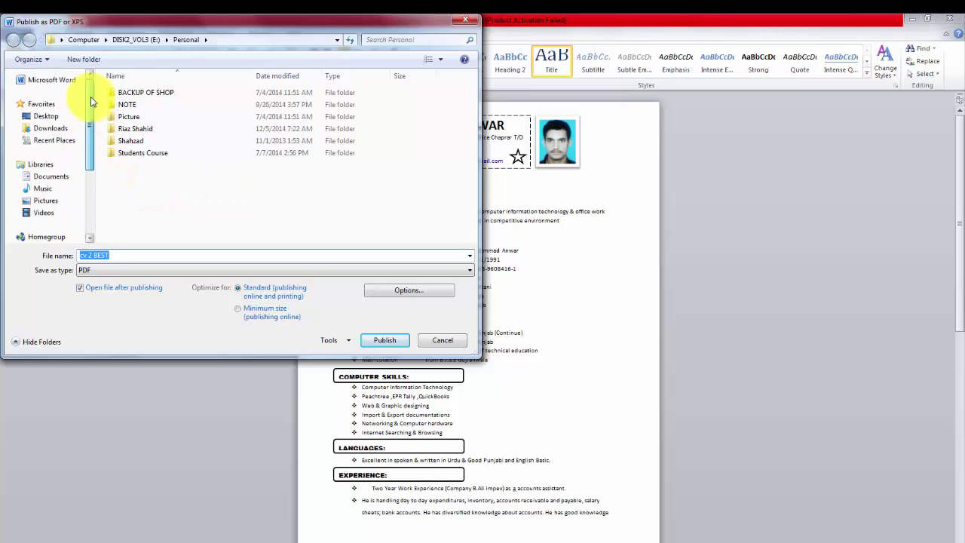
{"action": "left_click", "coordinate": [46, 116]}
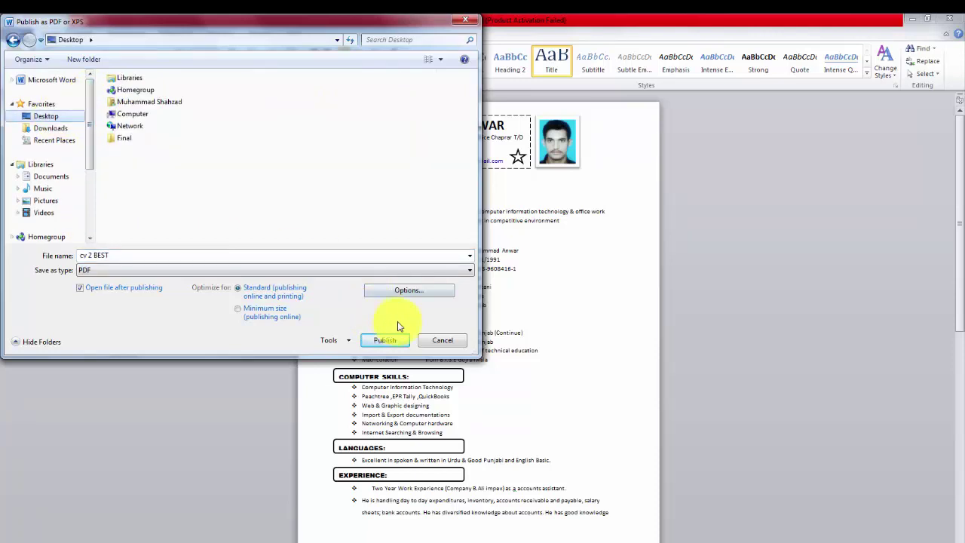
{"action": "left_click", "coordinate": [390, 342]}
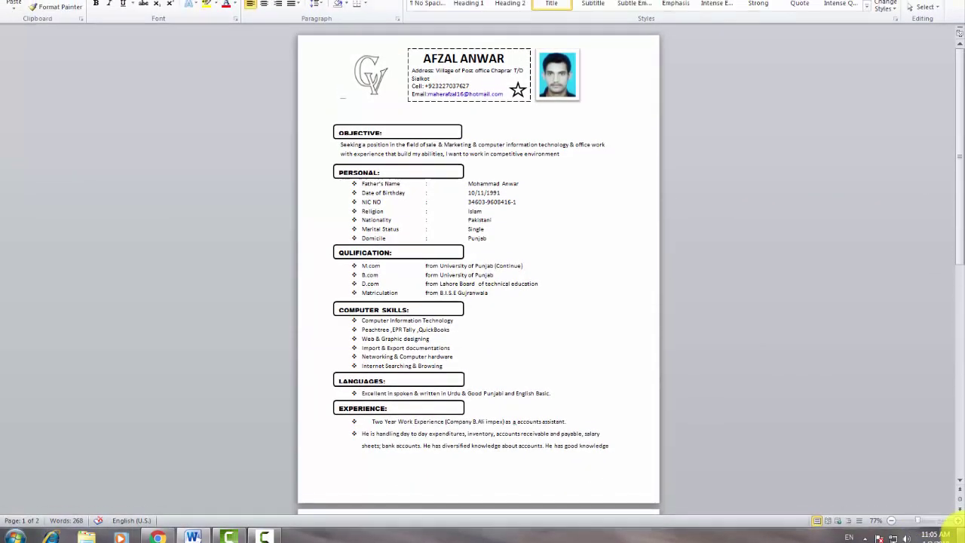
Open cv 2 BEST.pdf from the Desktop in Adobe Reader.
{"action": "left_click", "coordinate": [963, 537]}
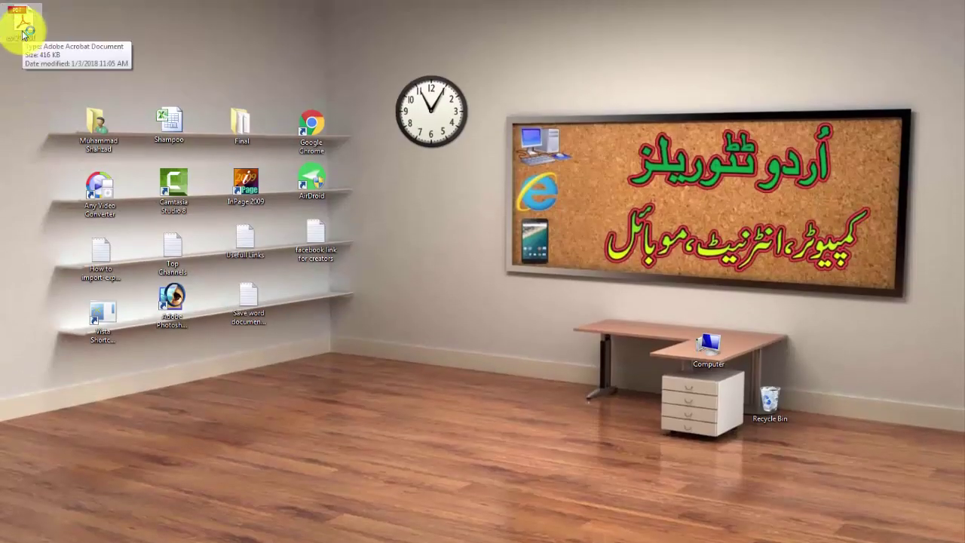
{"action": "double_click", "coordinate": [20, 21]}
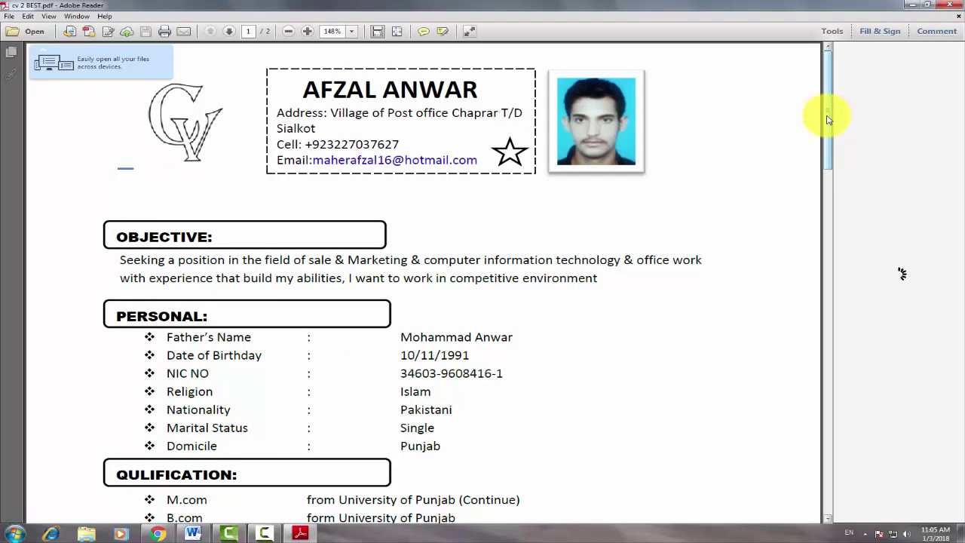
{"action": "mouse_move", "coordinate": [825, 177]}
{"action": "left_mouse_down"}
{"action": "mouse_move", "coordinate": [830, 255]}
{"action": "mouse_move", "coordinate": [827, 99]}
{"action": "left_mouse_up"}
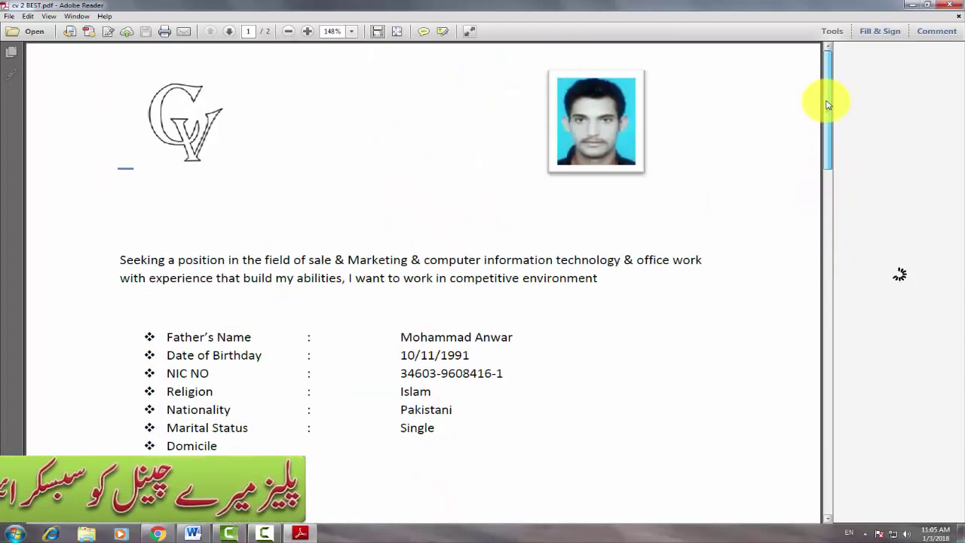